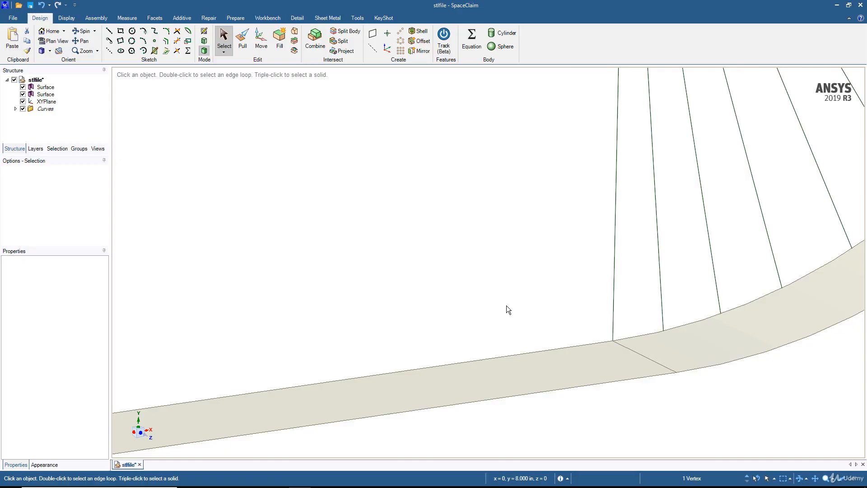
Examine the bend's surface strip, its radial construction lines and the inner arc edge of the curved section
{"action": "scroll", "coordinate": [506, 307], "scroll_direction": "down", "scroll_amount": 5}
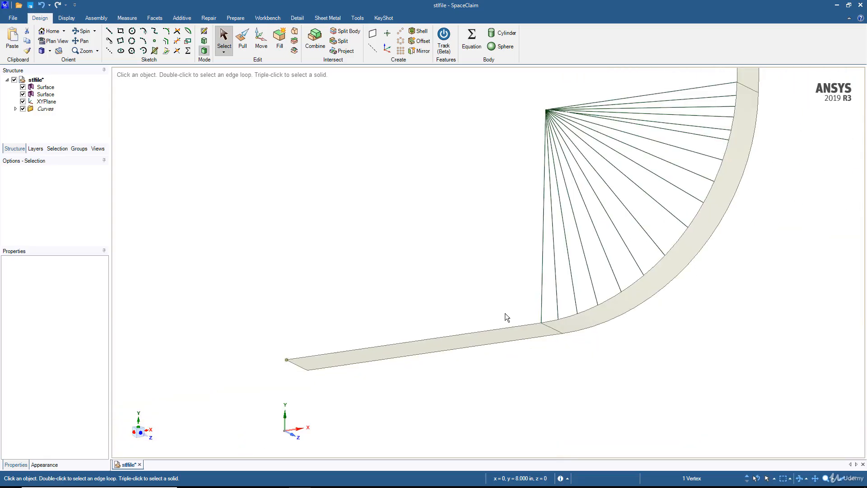
{"action": "middle_click_drag", "start_coordinate": [521, 305], "coordinate": [425, 327], "text": "shift"}
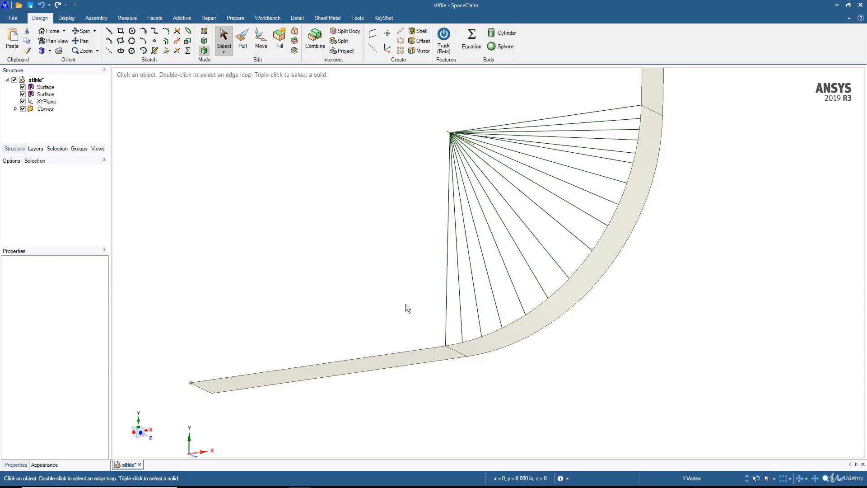
{"action": "scroll", "coordinate": [405, 308], "scroll_direction": "up", "scroll_amount": 2}
{"action": "scroll", "coordinate": [401, 306], "scroll_direction": "down", "scroll_amount": 8}
{"action": "scroll", "coordinate": [347, 311], "scroll_direction": "up", "scroll_amount": 6}
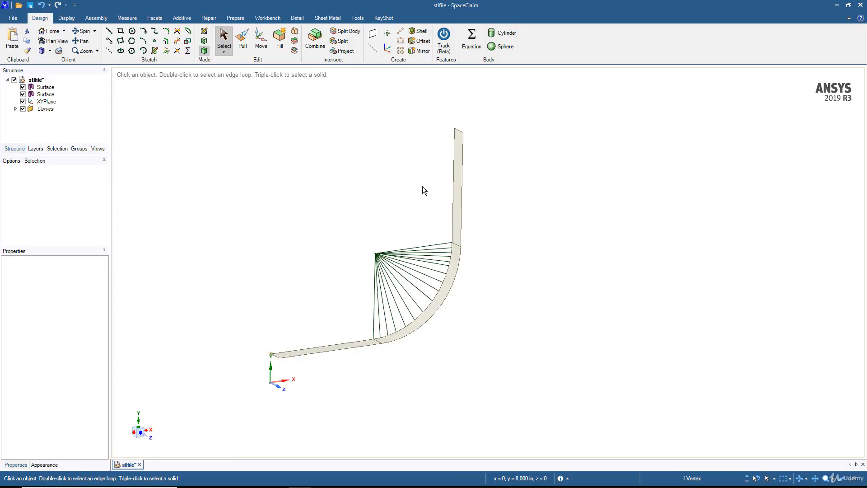
{"action": "scroll", "coordinate": [455, 200], "scroll_direction": "down", "scroll_amount": 3}
{"action": "scroll", "coordinate": [444, 201], "scroll_direction": "up", "scroll_amount": 7}
{"action": "left_click", "coordinate": [442, 191]}
{"action": "middle_click_drag", "start_coordinate": [466, 206], "coordinate": [520, 181], "text": "shift"}
{"action": "left_click", "coordinate": [482, 299]}
{"action": "scroll", "coordinate": [482, 298], "scroll_direction": "down", "scroll_amount": 6}
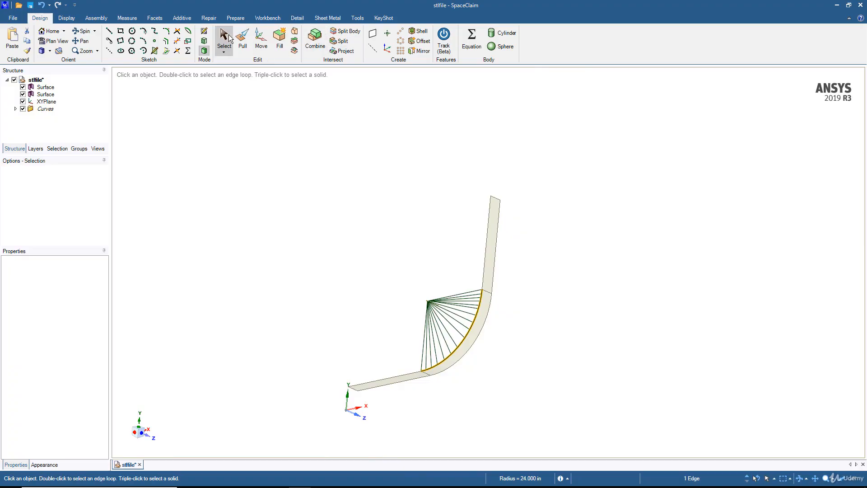
Sketch a radial line from the bend's centre point to the arc, between two existing radial lines, and return to 3D mode
{"action": "left_click", "coordinate": [204, 31]}
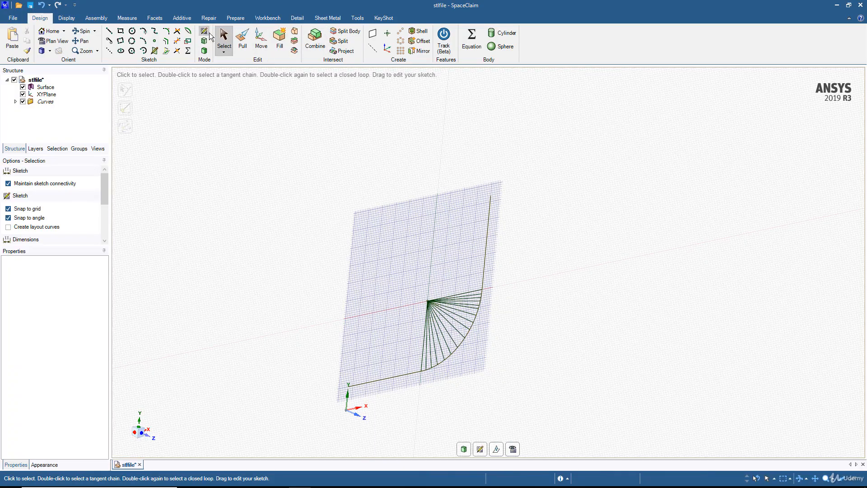
{"action": "left_click", "coordinate": [61, 44]}
{"action": "scroll", "coordinate": [226, 198], "scroll_direction": "down", "scroll_amount": 3}
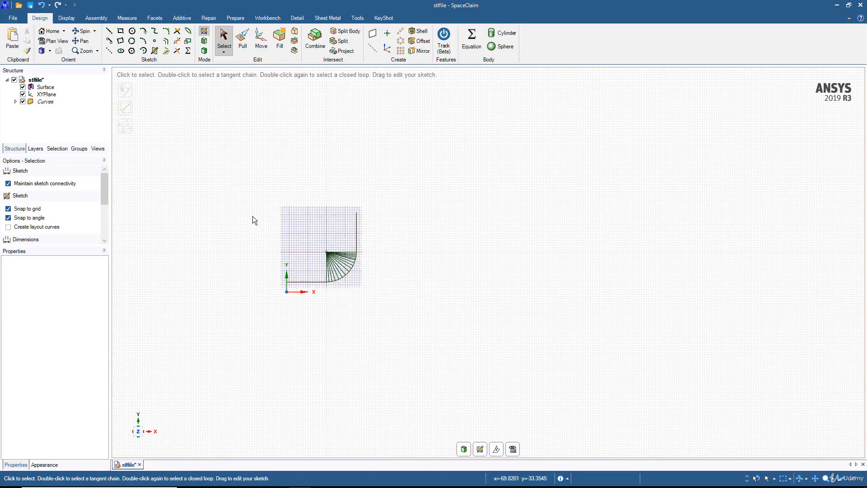
{"action": "scroll", "coordinate": [252, 216], "scroll_direction": "up", "scroll_amount": 6}
{"action": "middle_click_drag", "start_coordinate": [303, 227], "coordinate": [35, 89], "text": "ctrl"}
{"action": "middle_click_drag", "start_coordinate": [287, 207], "coordinate": [101, 61], "text": "ctrl"}
{"action": "middle_click_drag", "start_coordinate": [414, 258], "coordinate": [349, 182], "text": "ctrl"}
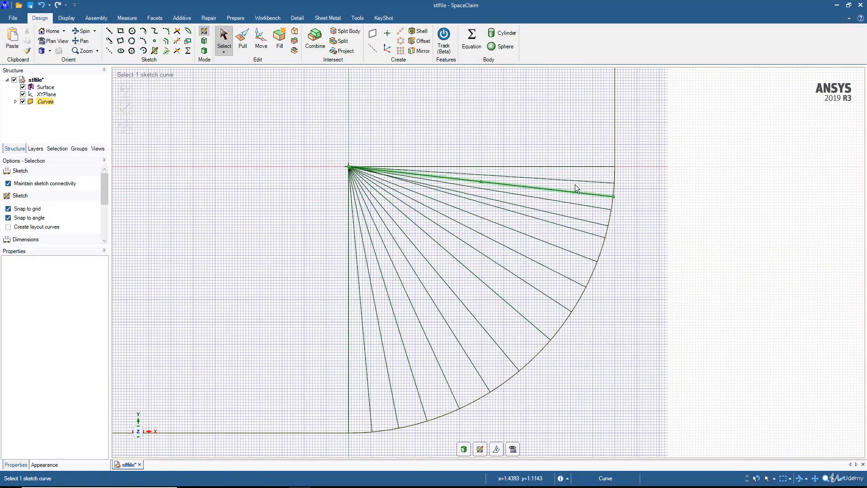
{"action": "left_click", "coordinate": [109, 31]}
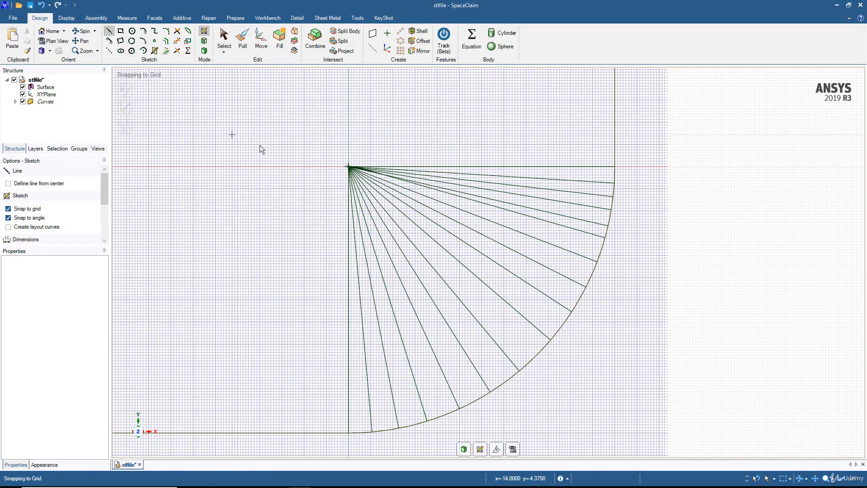
{"action": "left_click", "coordinate": [349, 168]}
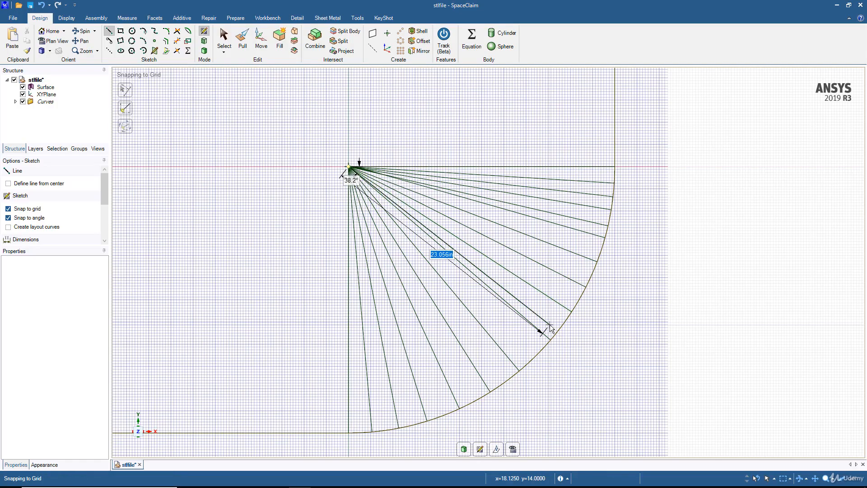
{"action": "left_click", "coordinate": [538, 355]}
{"action": "key", "text": "Escape"}
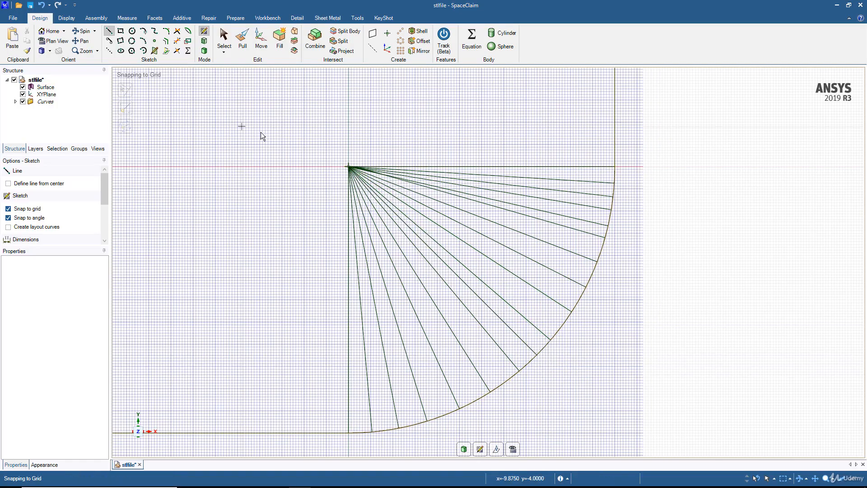
{"action": "left_click", "coordinate": [224, 39]}
{"action": "scroll", "coordinate": [279, 190], "scroll_direction": "up", "scroll_amount": 3}
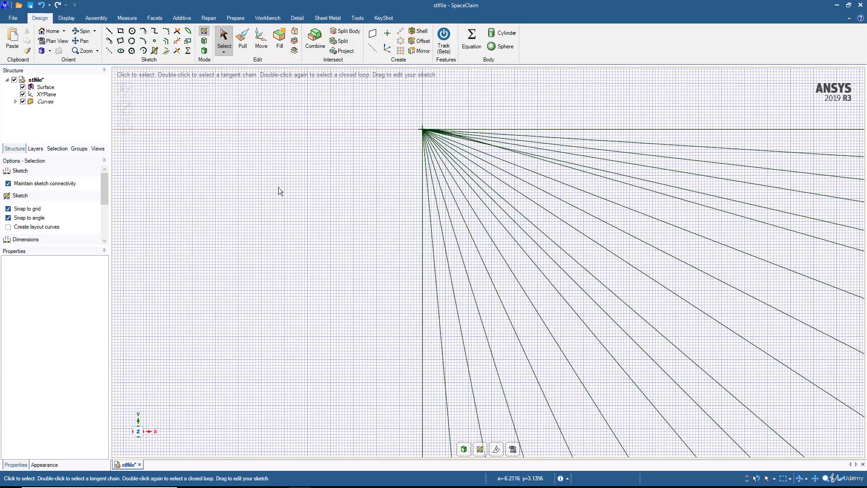
{"action": "left_click", "coordinate": [204, 51]}
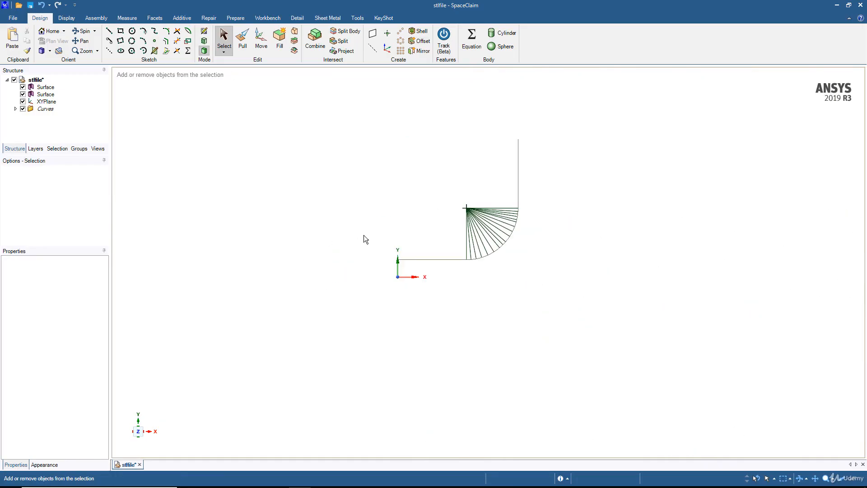
Read the coordinates of the corner point at the free end of the straight inlet section
{"action": "scroll", "coordinate": [442, 270], "scroll_direction": "up", "scroll_amount": 5}
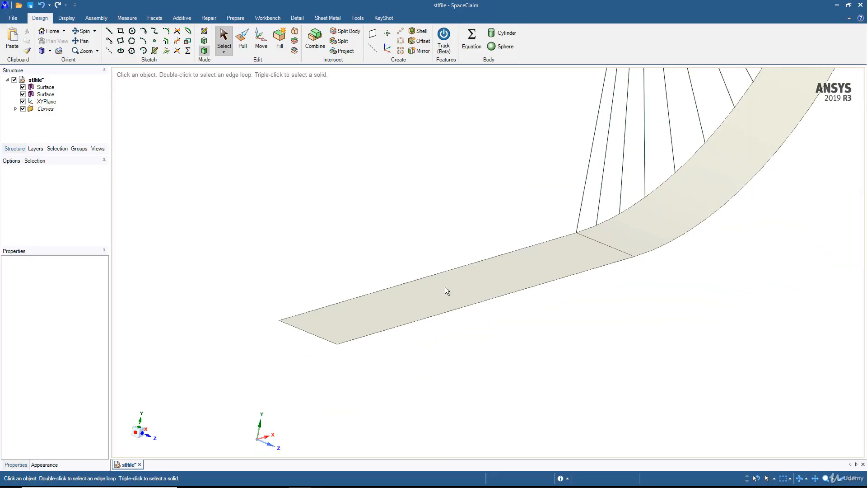
{"action": "middle_click_drag", "start_coordinate": [465, 264], "coordinate": [408, 270]}
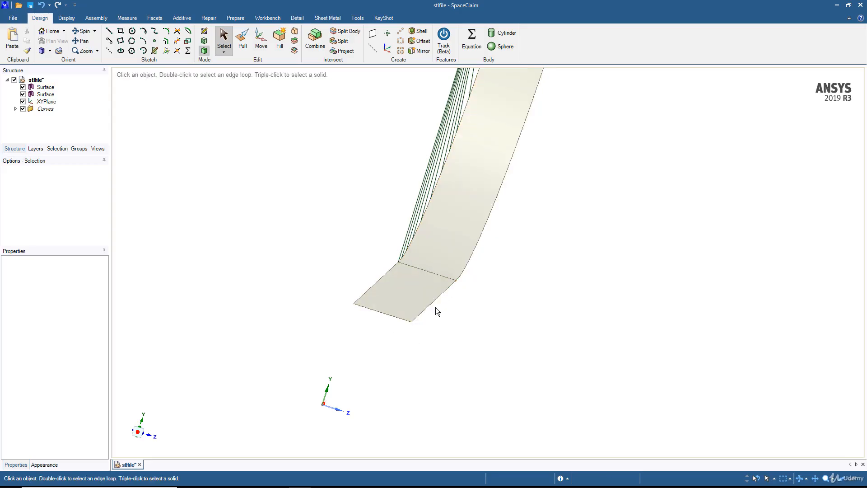
{"action": "left_click", "coordinate": [354, 303]}
{"action": "middle_click_drag", "start_coordinate": [303, 306], "coordinate": [246, 308]}
{"action": "scroll", "coordinate": [297, 325], "scroll_direction": "up", "scroll_amount": 5}
{"action": "middle_click_drag", "start_coordinate": [405, 324], "coordinate": [236, 348], "text": "ctrl"}
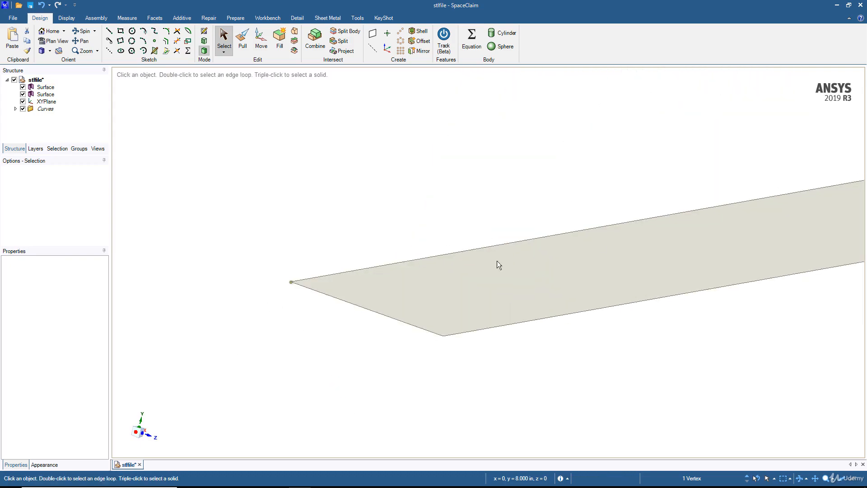
{"action": "middle_click_drag", "start_coordinate": [607, 241], "coordinate": [354, 310], "text": "ctrl"}
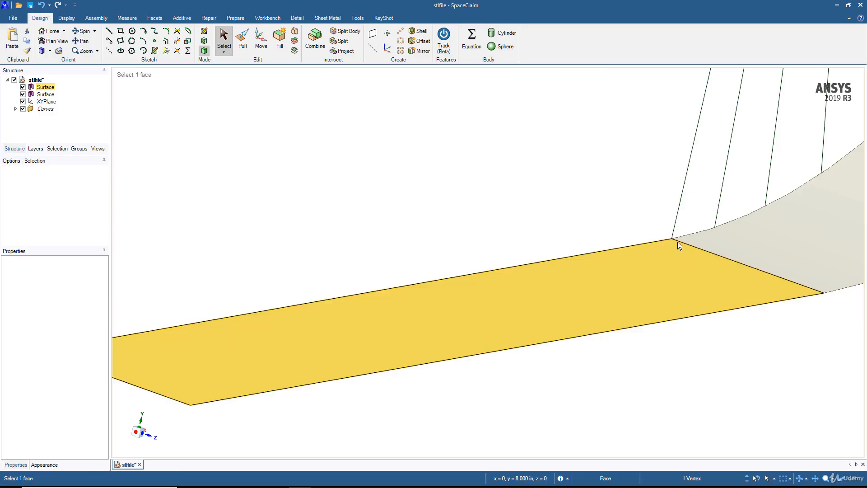
{"action": "scroll", "coordinate": [559, 296], "scroll_direction": "down", "scroll_amount": 5}
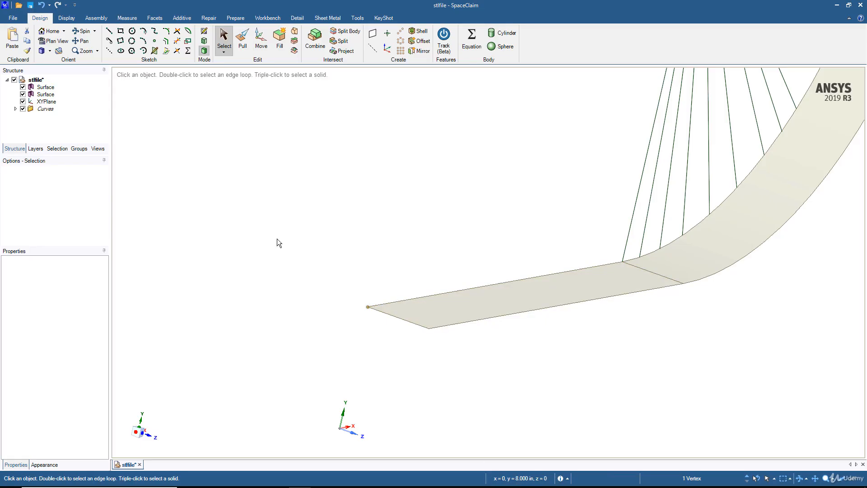
Set this document's units to the Metric type in the SpaceClaim options
{"action": "left_click", "coordinate": [17, 18]}
{"action": "left_click", "coordinate": [127, 197]}
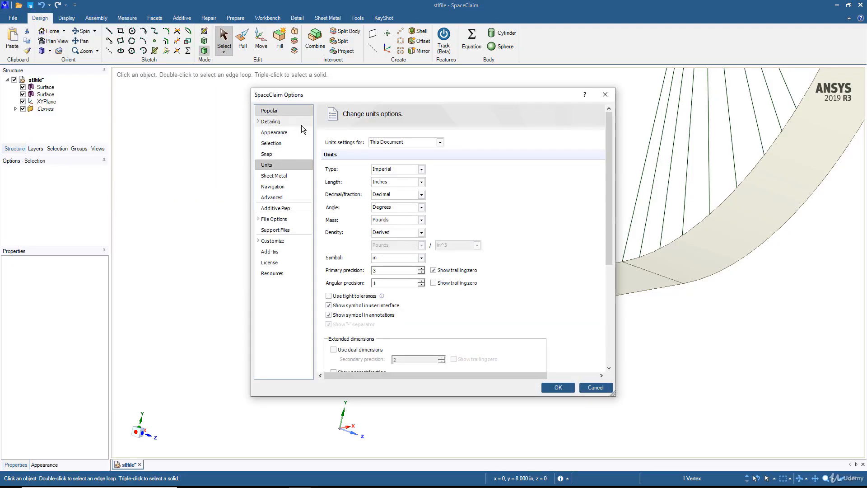
{"action": "left_click", "coordinate": [399, 169]}
{"action": "left_click", "coordinate": [388, 182]}
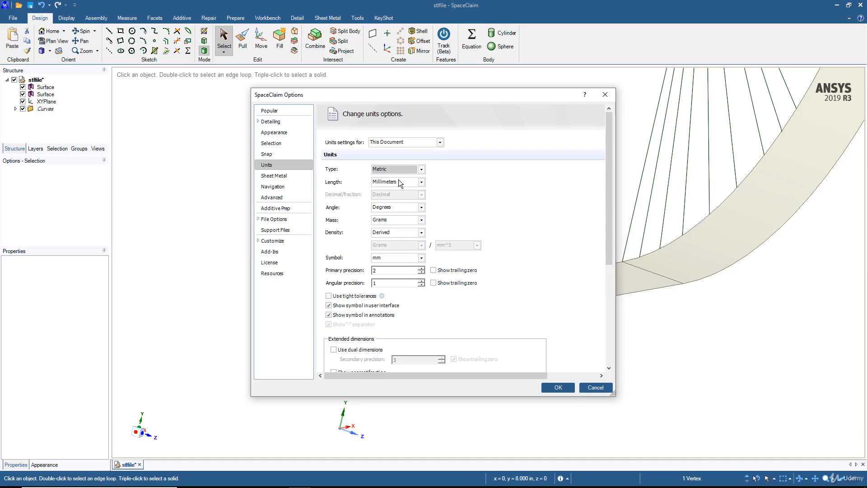
{"action": "left_click", "coordinate": [558, 387]}
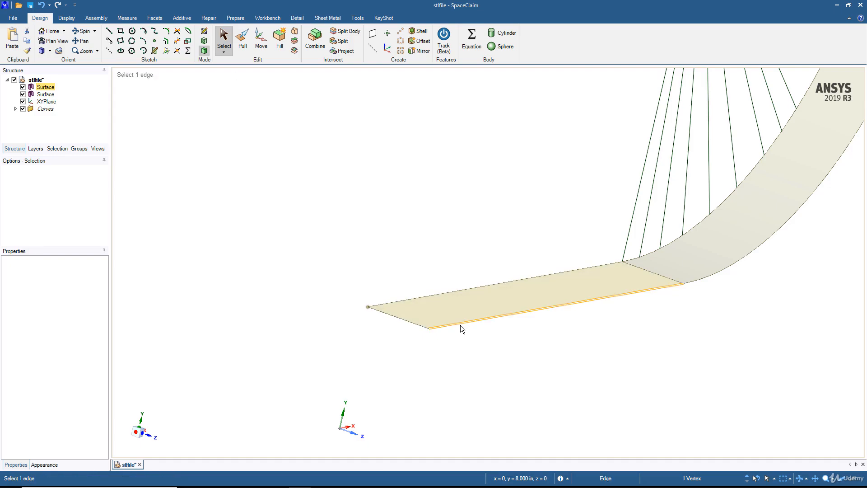
Reselect the straight section's free end corner to read its coordinates and compare them with polyline.txt in Notepad++
{"action": "left_click", "coordinate": [351, 264]}
{"action": "left_click", "coordinate": [367, 307]}
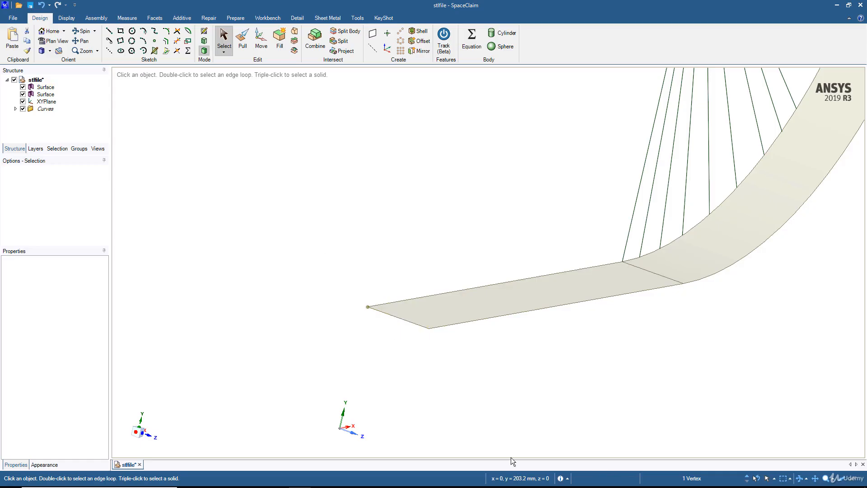
{"action": "mouse_move", "coordinate": [275, 485]}
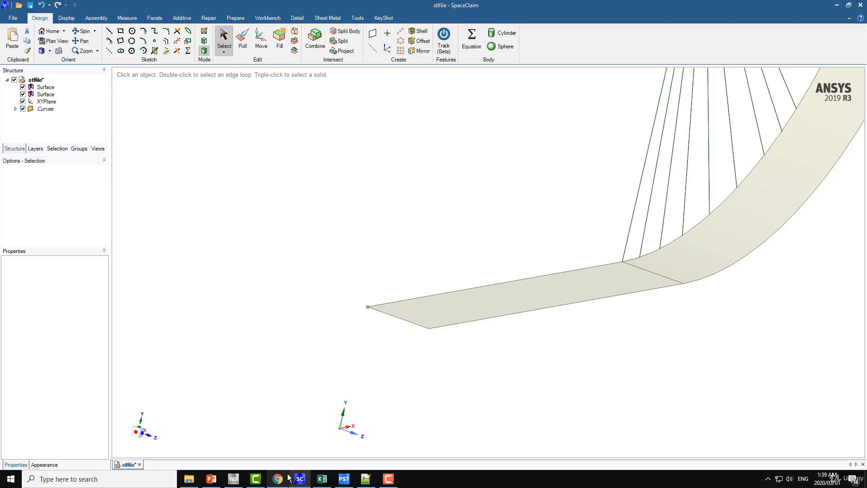
{"action": "left_click", "coordinate": [366, 481]}
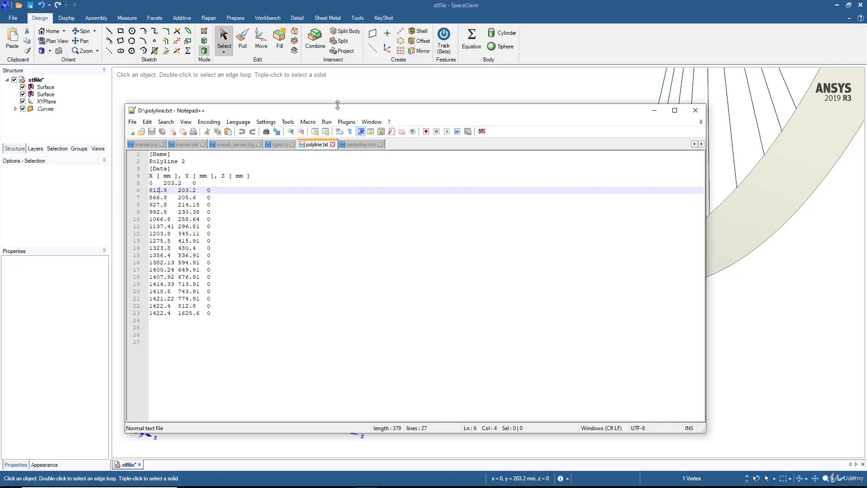
{"action": "left_click_drag", "start_coordinate": [341, 113], "coordinate": [394, 91]}
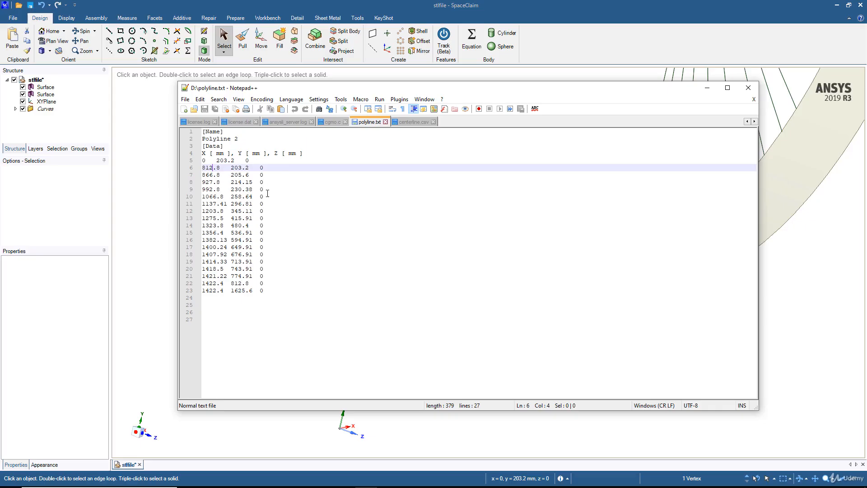
{"action": "left_click", "coordinate": [703, 88]}
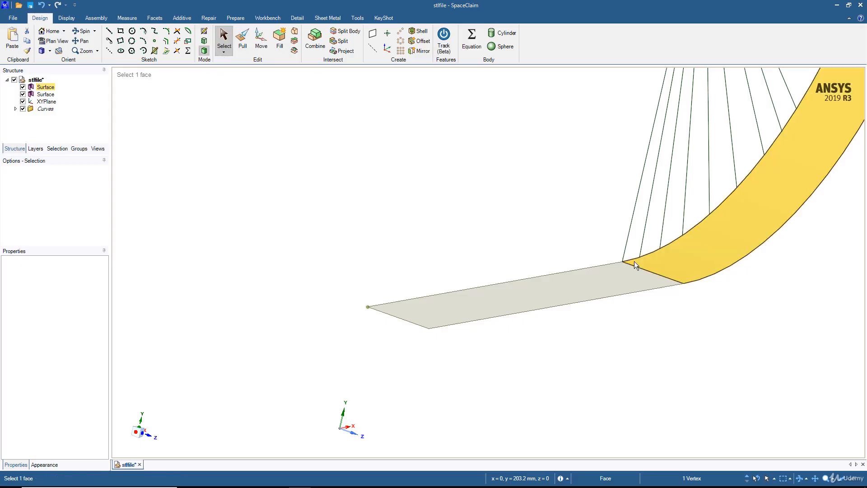
Read the coordinates of the point where the straight section meets the bend and check them against polyline.txt
{"action": "left_click", "coordinate": [624, 262]}
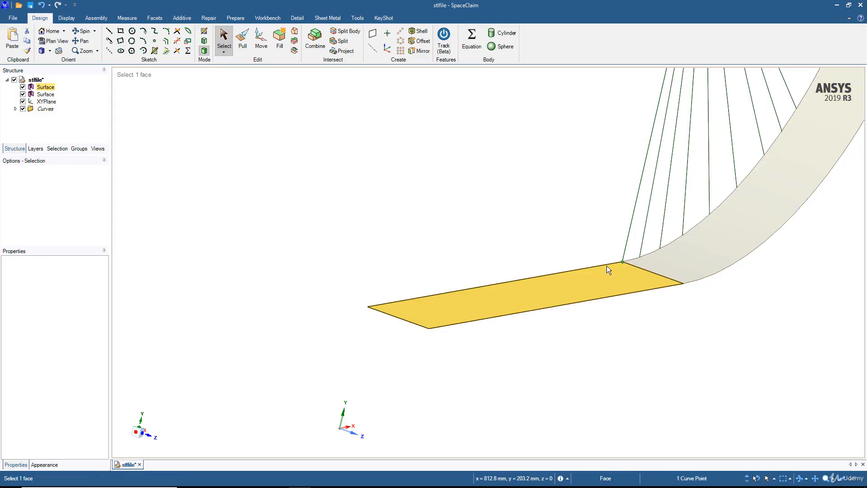
{"action": "left_click", "coordinate": [370, 480]}
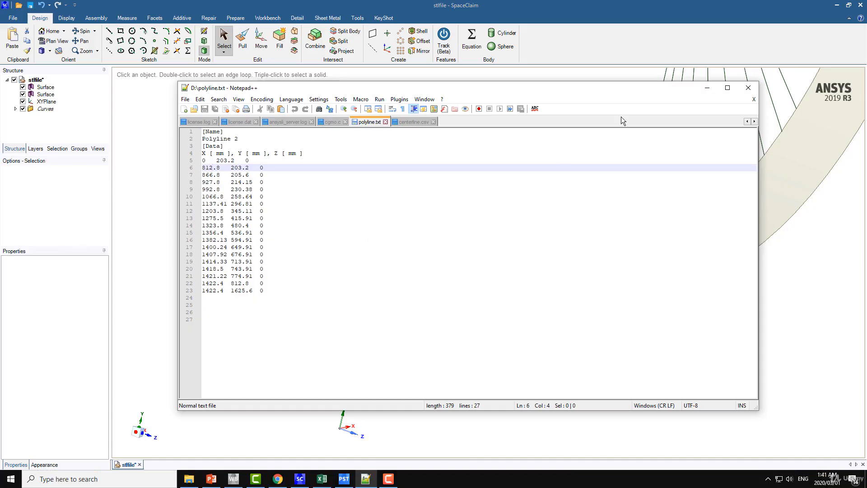
{"action": "left_click", "coordinate": [708, 88]}
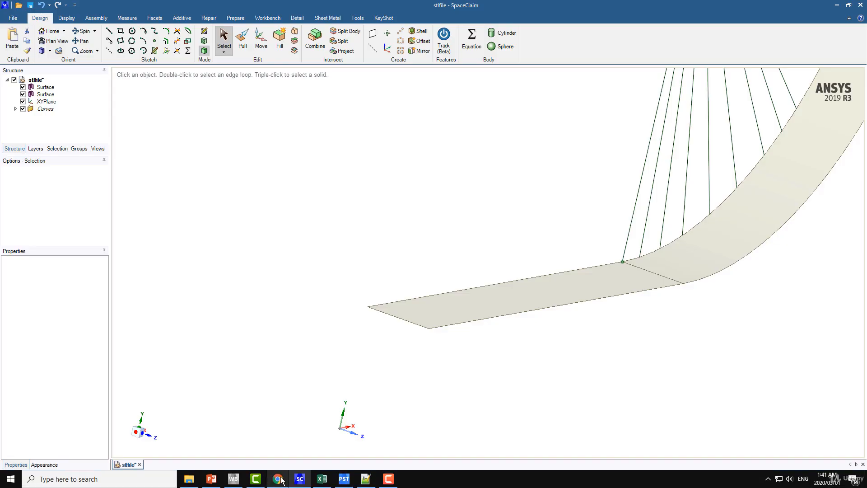
Compare the point coordinates in the Excel centerline sheet with polyline.txt in Notepad++, closing both programs
{"action": "left_click", "coordinate": [322, 479]}
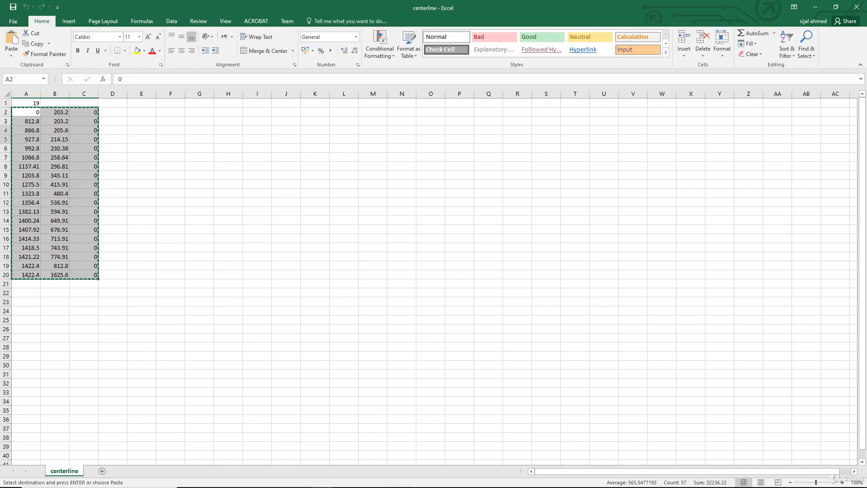
{"action": "mouse_move", "coordinate": [388, 486]}
{"action": "left_click", "coordinate": [366, 480]}
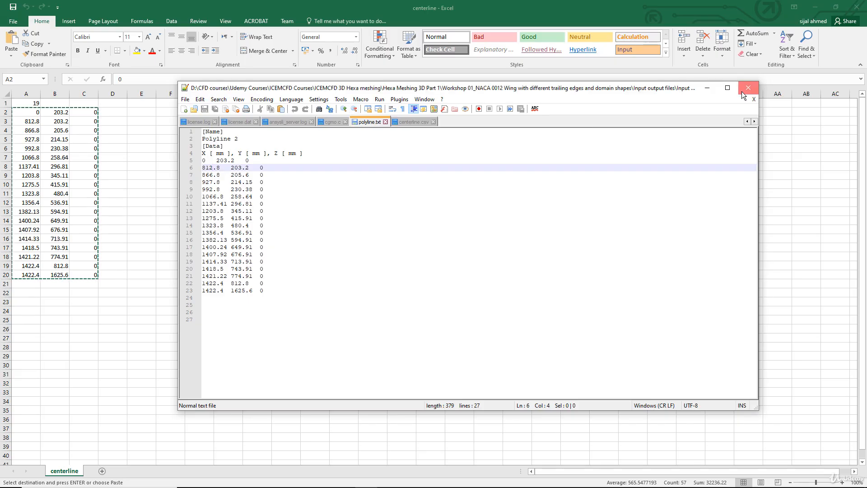
{"action": "left_click", "coordinate": [747, 88]}
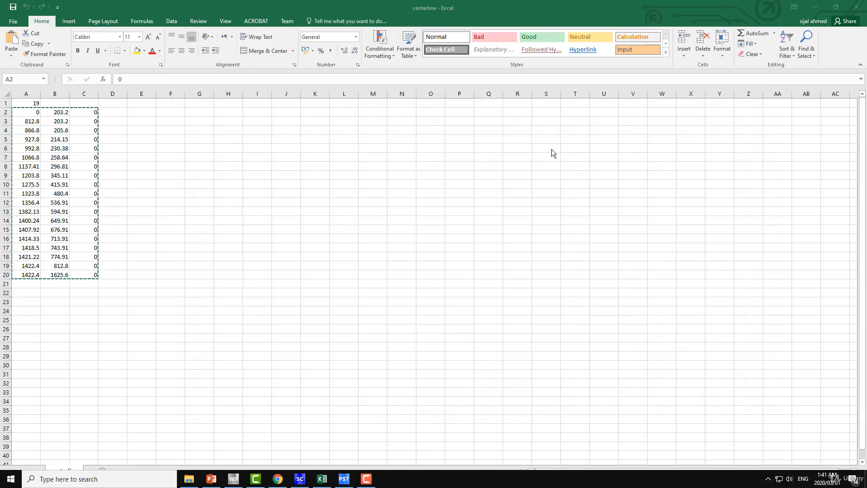
{"action": "left_click", "coordinate": [857, 7]}
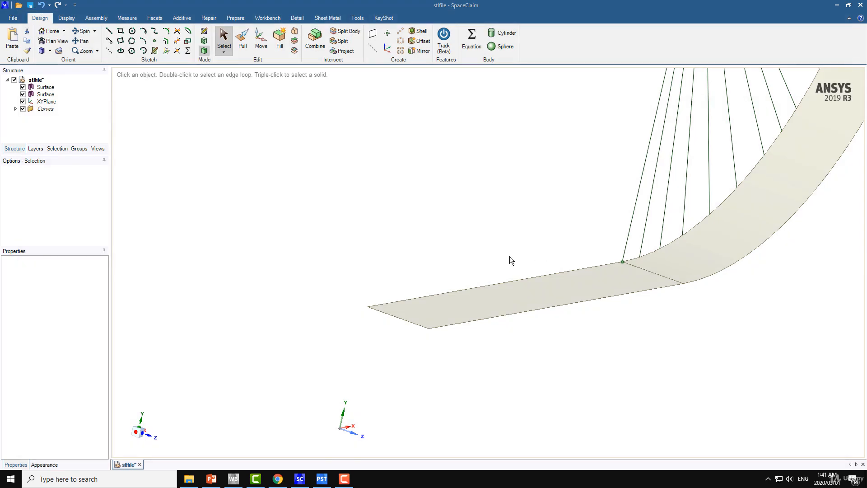
Switch to CFD-Post, select polyline.txt on D:\ as the source file of the existing polyline, and apply it
{"action": "left_click", "coordinate": [322, 479]}
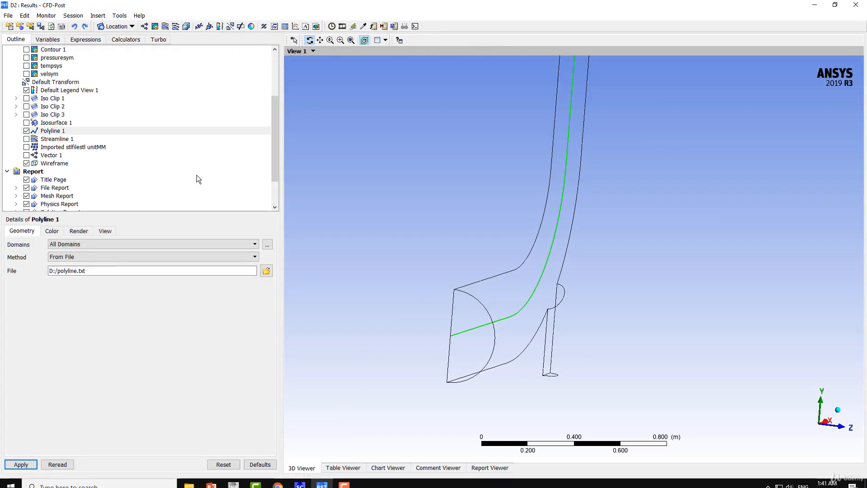
{"action": "left_click", "coordinate": [266, 271]}
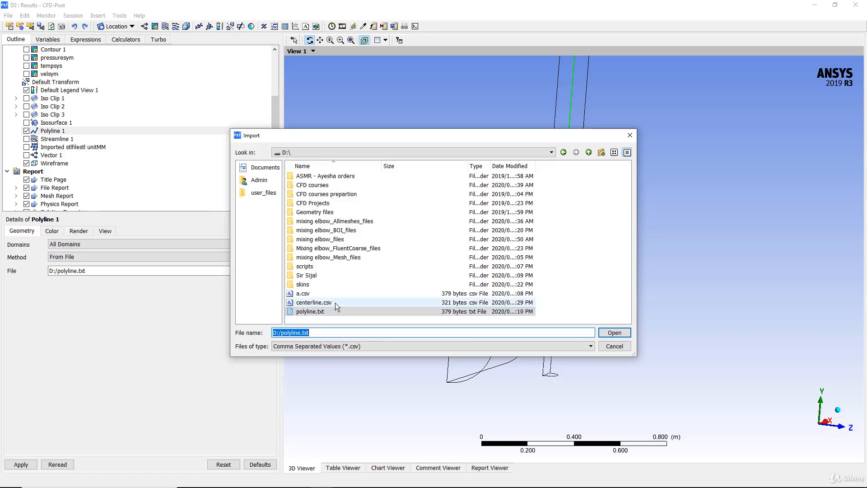
{"action": "left_click", "coordinate": [317, 312]}
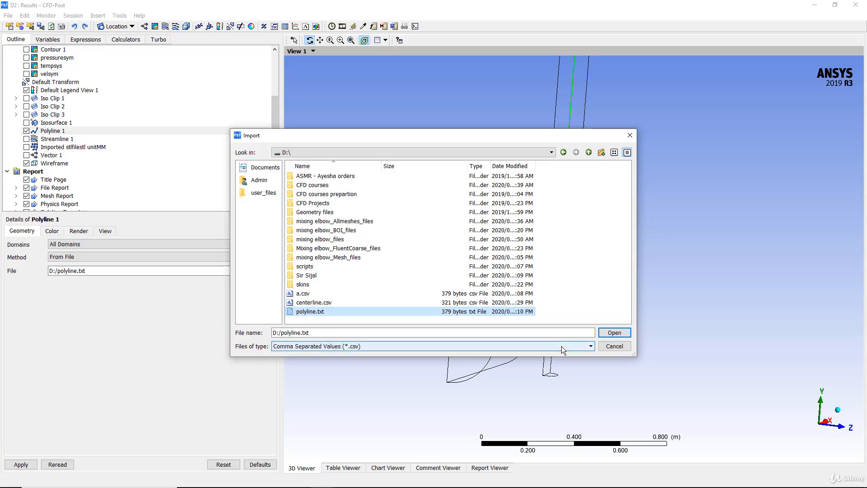
{"action": "left_click", "coordinate": [614, 333]}
{"action": "left_click", "coordinate": [20, 464]}
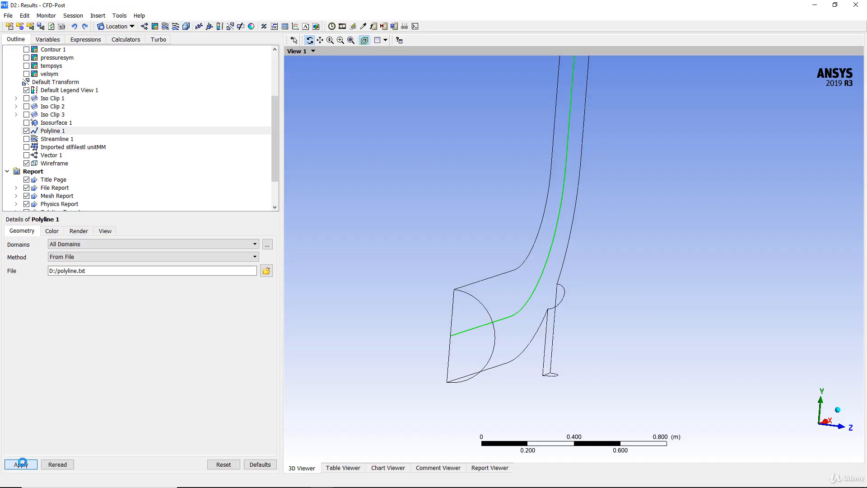
Examine how the imported polyline runs through the wireframe at the elbow's straight end and into the bend
{"action": "scroll", "coordinate": [494, 279], "scroll_direction": "up", "scroll_amount": 5}
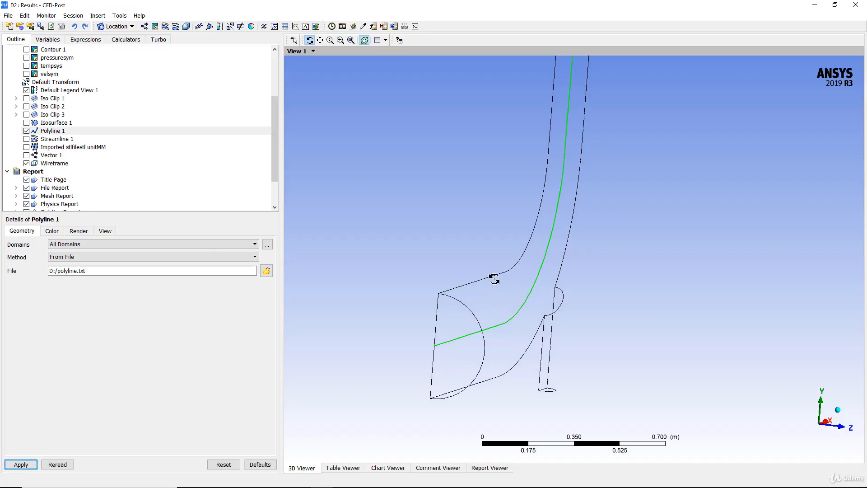
{"action": "middle_click_drag", "start_coordinate": [481, 293], "coordinate": [615, 238], "text": "ctrl"}
{"action": "middle_click_drag", "start_coordinate": [570, 264], "coordinate": [519, 237]}
{"action": "scroll", "coordinate": [598, 290], "scroll_direction": "up", "scroll_amount": 7}
{"action": "scroll", "coordinate": [513, 263], "scroll_direction": "up", "scroll_amount": 4}
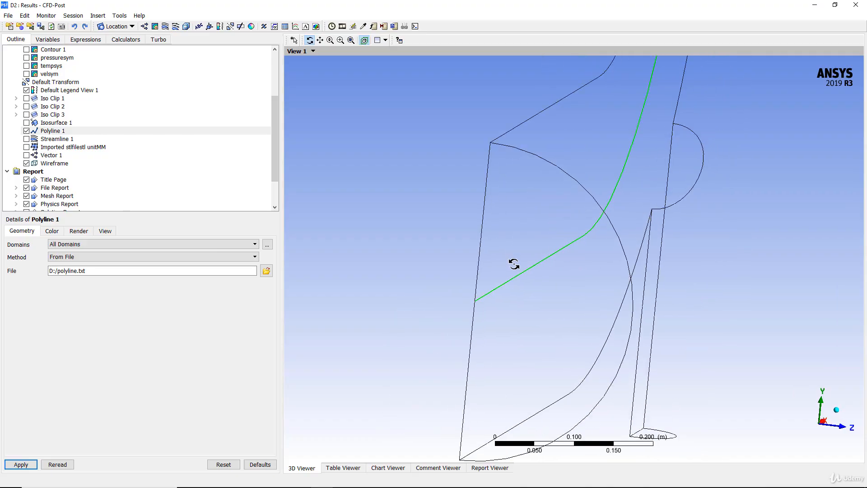
{"action": "middle_click_drag", "start_coordinate": [513, 280], "coordinate": [547, 238], "text": "ctrl"}
{"action": "middle_click_drag", "start_coordinate": [547, 238], "coordinate": [566, 267]}
{"action": "scroll", "coordinate": [510, 258], "scroll_direction": "down", "scroll_amount": 4}
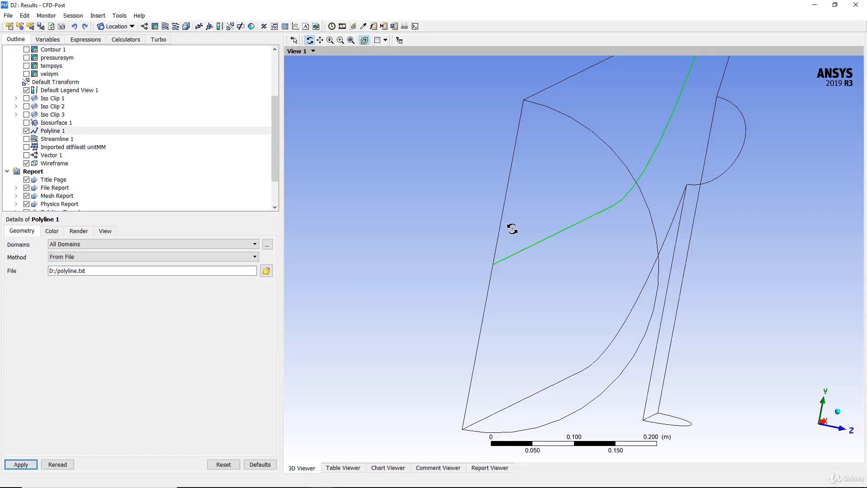
Delete the existing polyline and create a new polyline location with the default name Polyline 1
{"action": "right_click", "coordinate": [57, 133]}
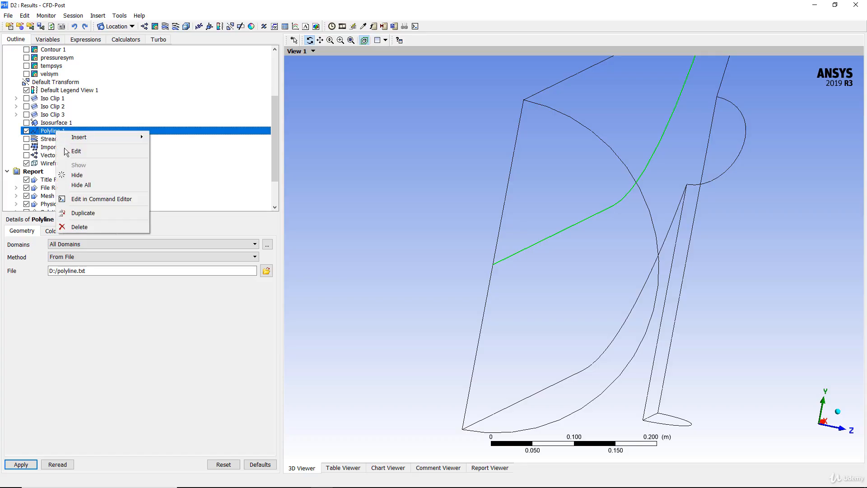
{"action": "left_click", "coordinate": [92, 230]}
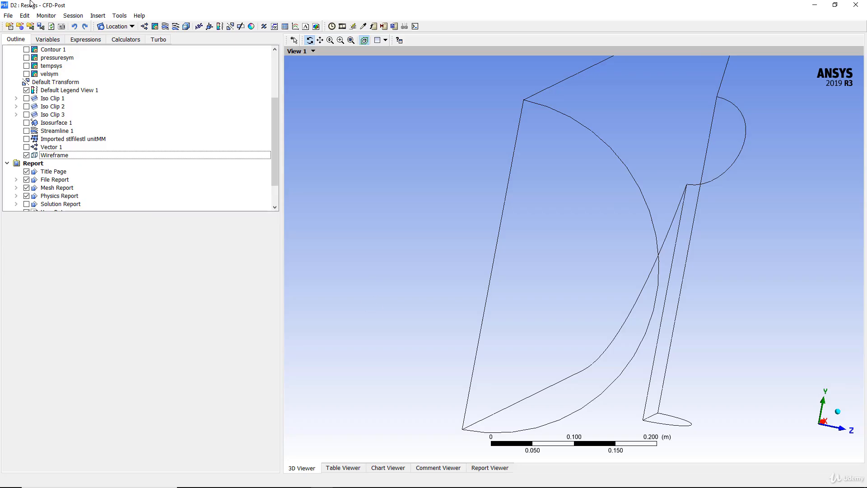
{"action": "left_click", "coordinate": [104, 26]}
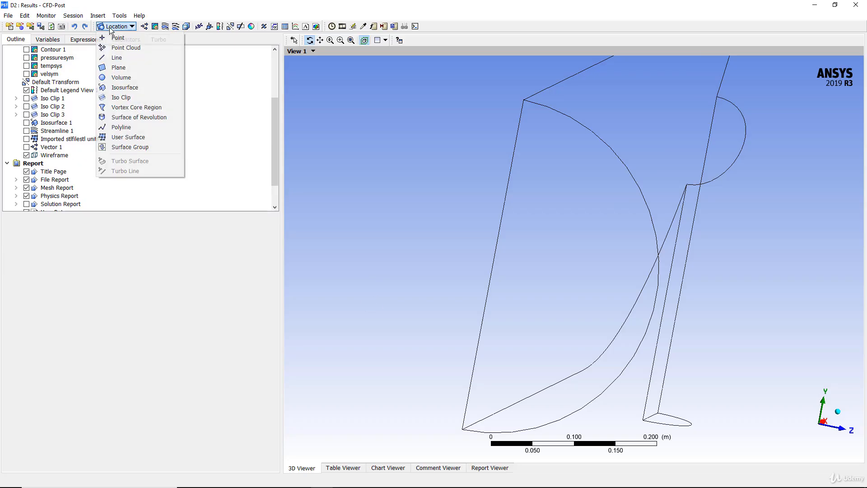
{"action": "left_click", "coordinate": [126, 129]}
{"action": "left_click", "coordinate": [150, 167]}
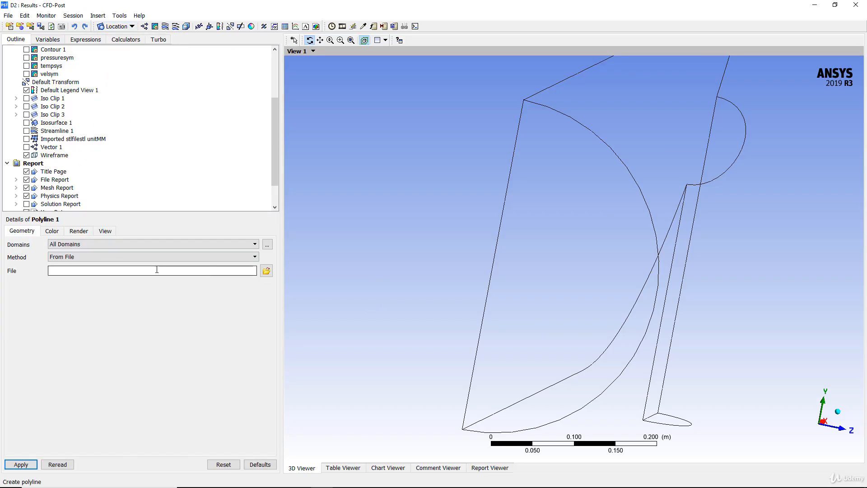
Load polyline.txt from D:\ as the new polyline's source, filtering for text files, and apply it
{"action": "left_click", "coordinate": [266, 272]}
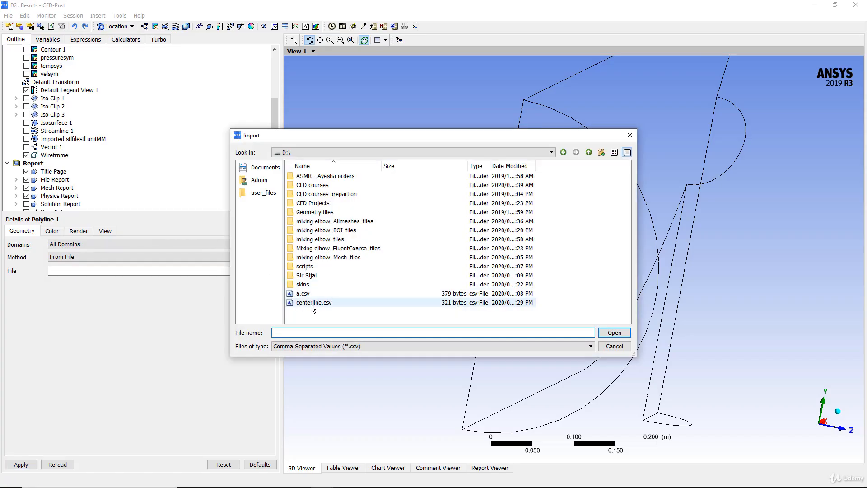
{"action": "left_click", "coordinate": [370, 346]}
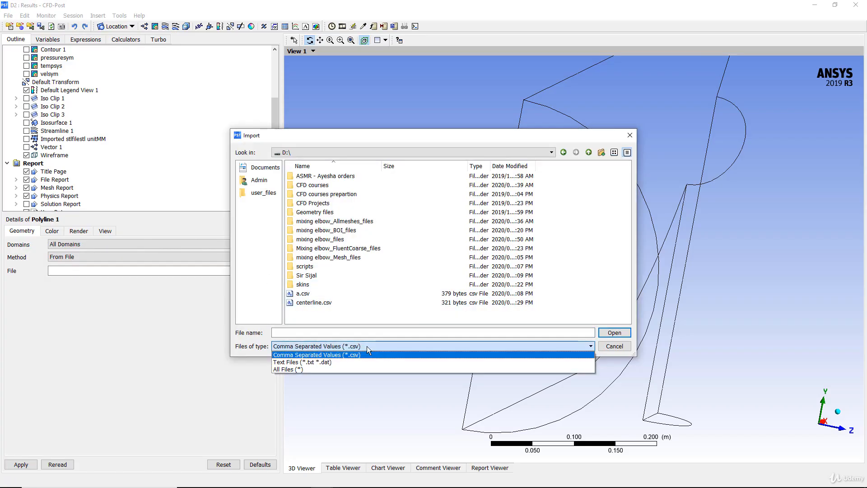
{"action": "left_click", "coordinate": [298, 361]}
{"action": "left_click", "coordinate": [307, 312]}
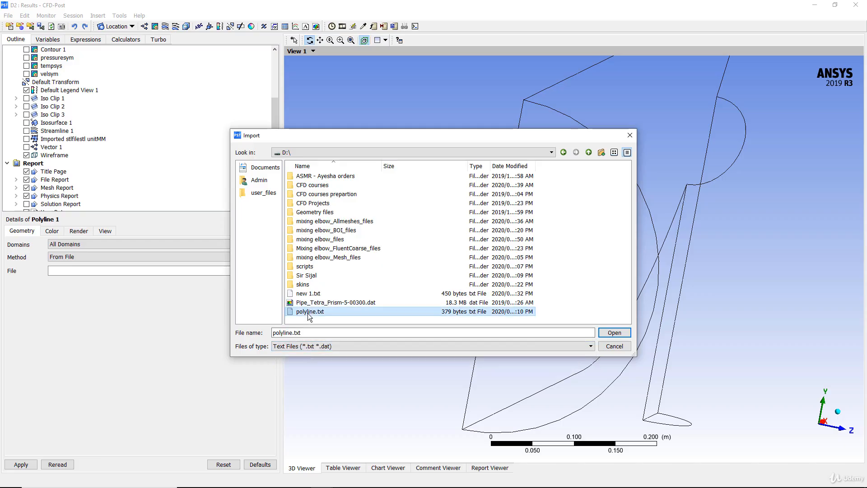
{"action": "left_click", "coordinate": [614, 332]}
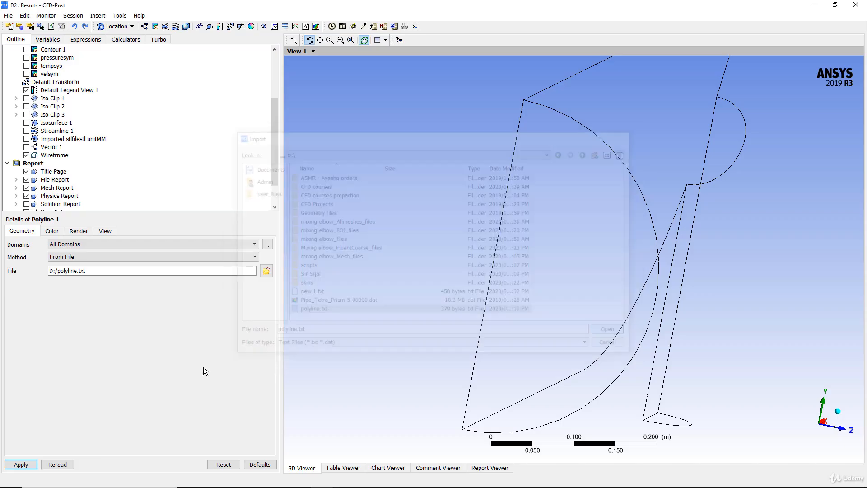
{"action": "left_click", "coordinate": [8, 459]}
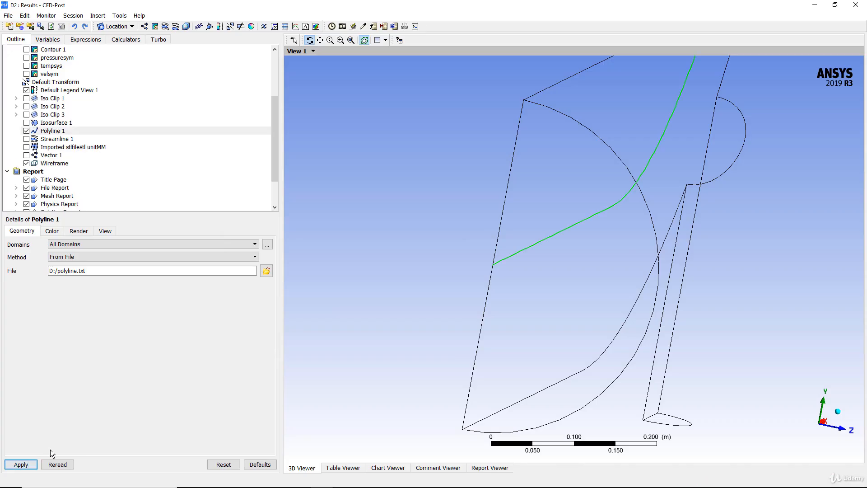